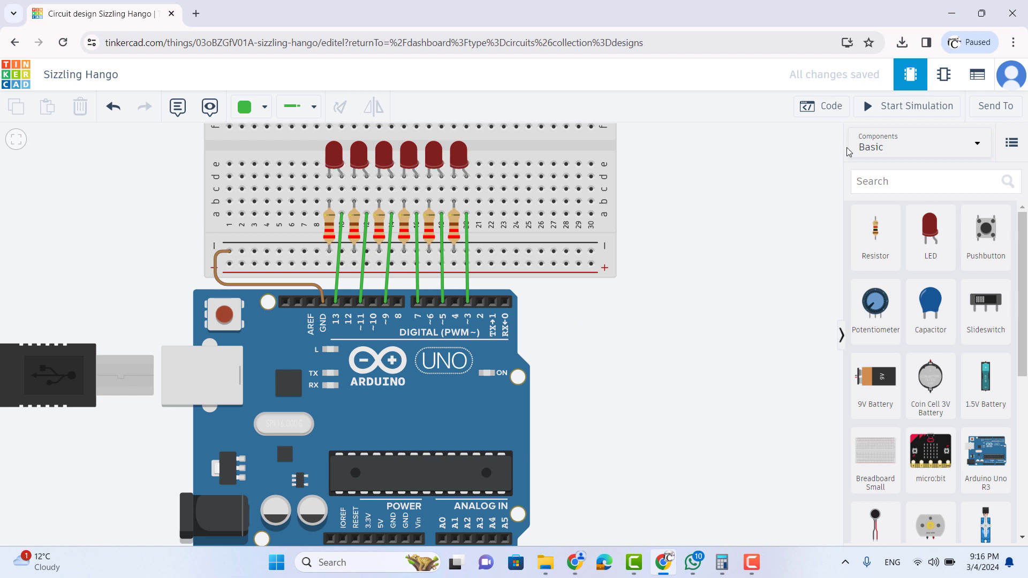
# Step: Run the simulation of the finished six-LED example circuit
pyautogui.click(883, 110)
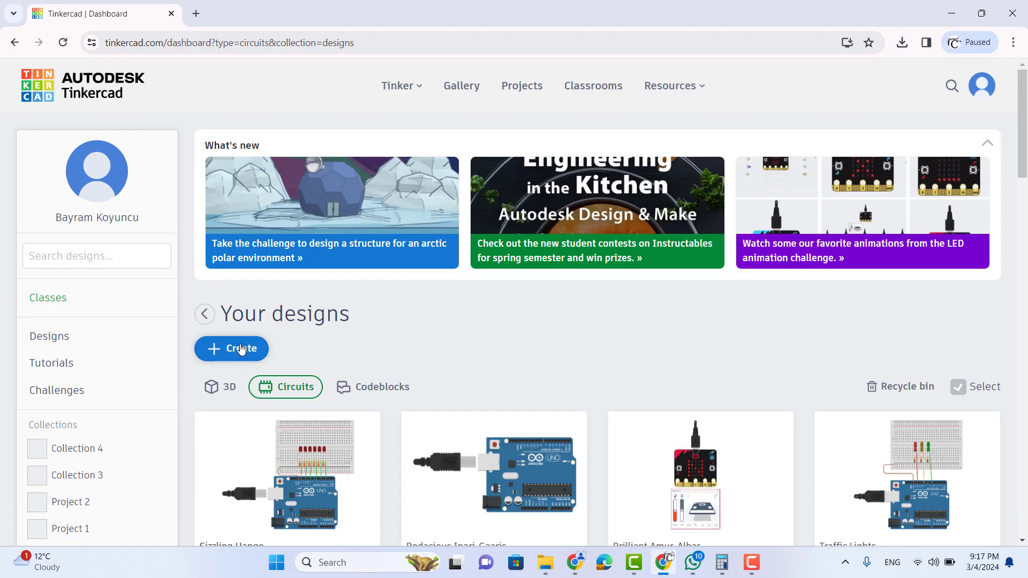
# Step: Create a new circuit design and name it Flashing Light
pyautogui.click(239, 347)
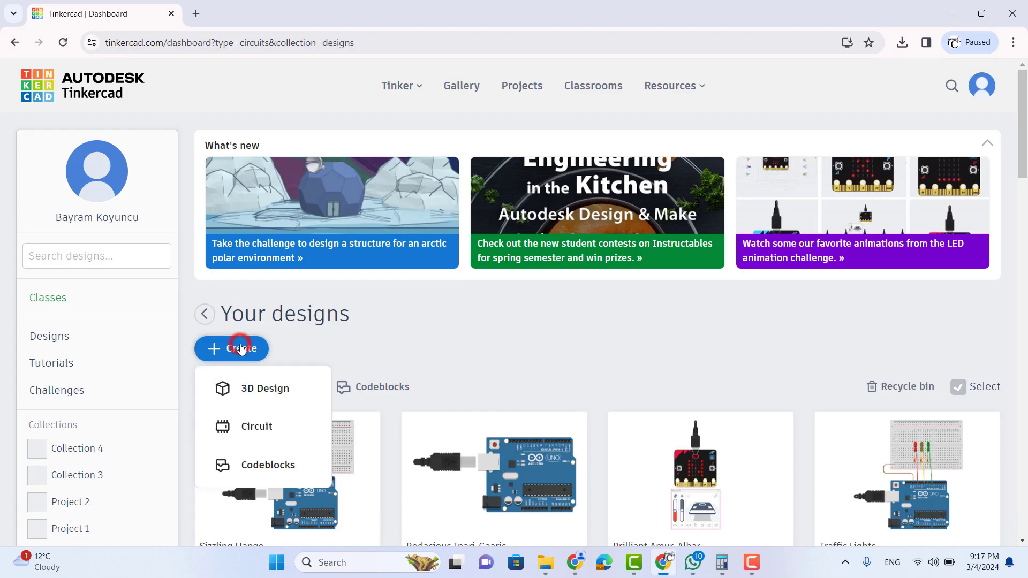
pyautogui.click(248, 424)
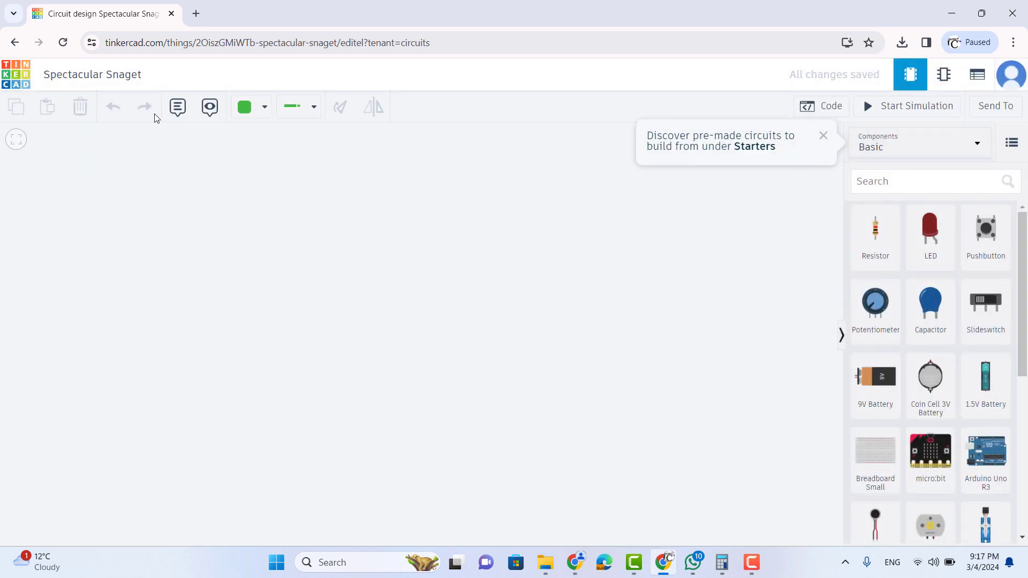
pyautogui.click(108, 79)
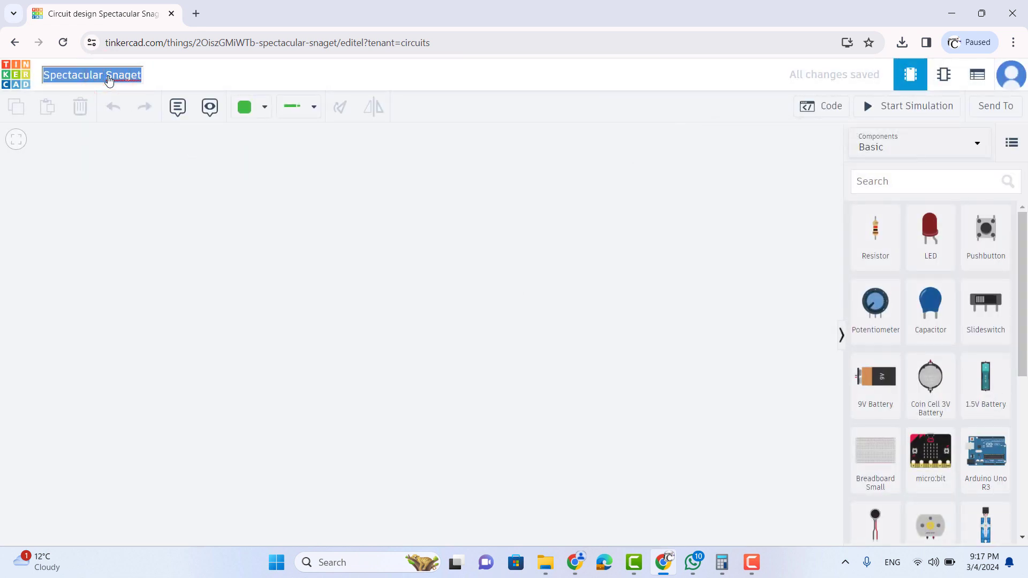
pyautogui.write('Fl')
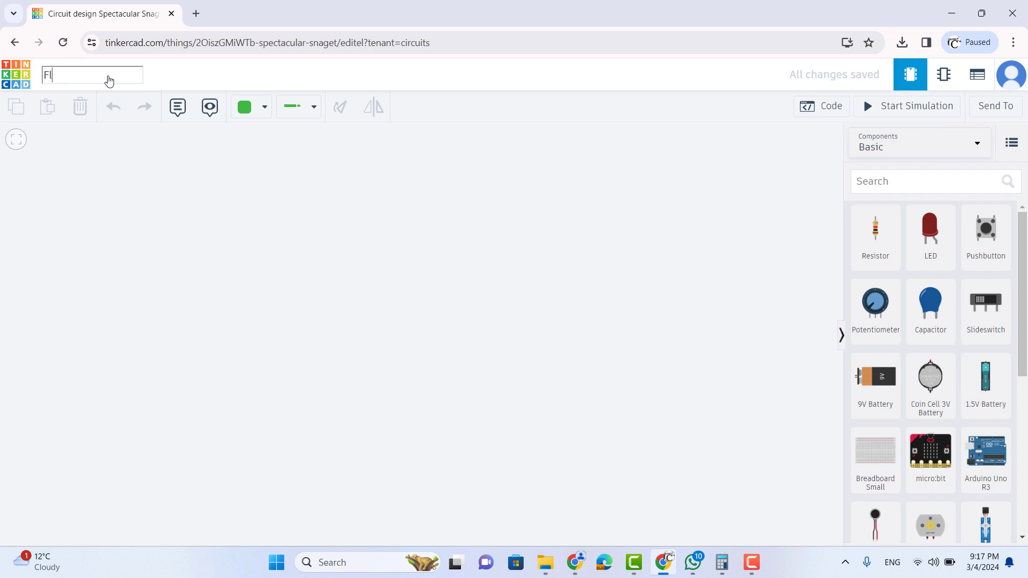
pyautogui.write('ashing Light')
pyautogui.click(515, 277)
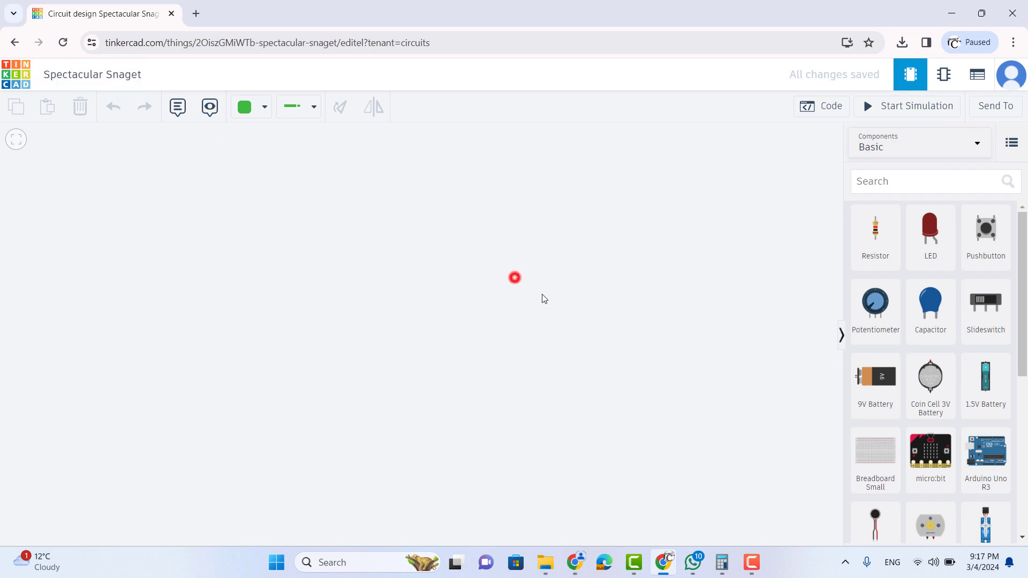
# Step: Place an Arduino Uno R3 on the workplane and a small breadboard directly above it
pyautogui.moveTo(986, 453); pyautogui.dragTo(437, 411)
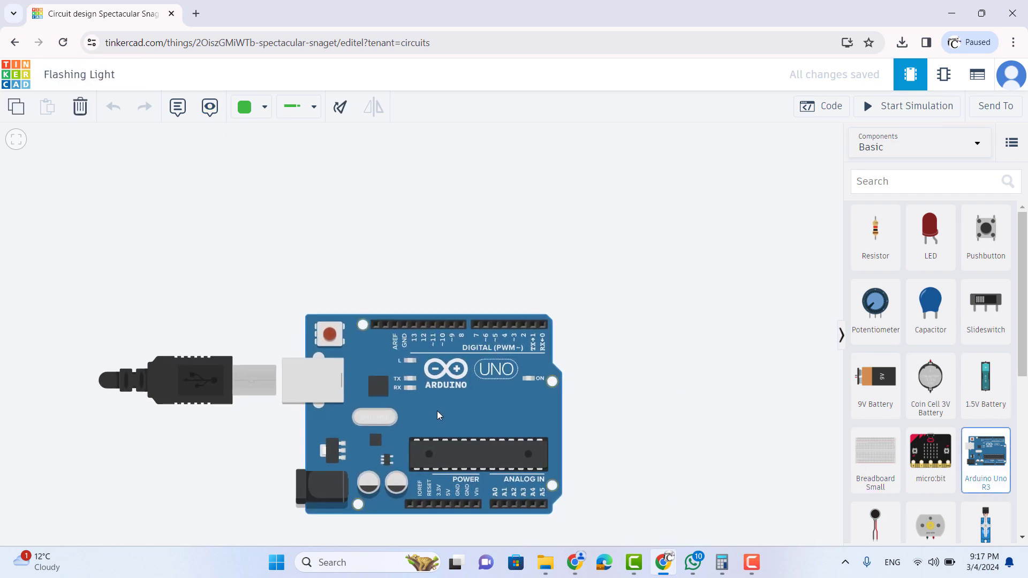
pyautogui.moveTo(878, 465); pyautogui.dragTo(880, 472)
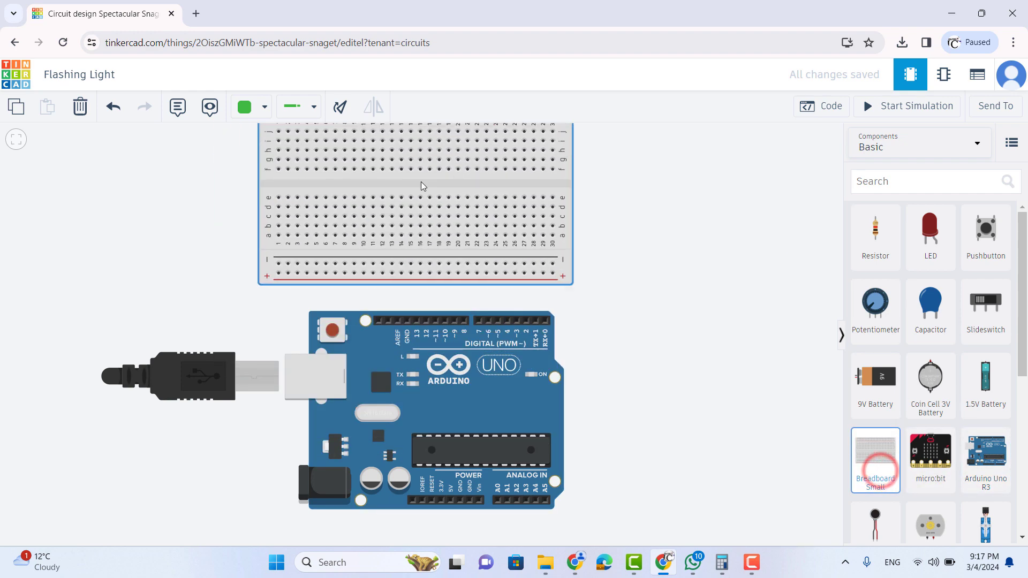
pyautogui.click(432, 188)
pyautogui.click(658, 322)
pyautogui.scroll(3, 644, 367)
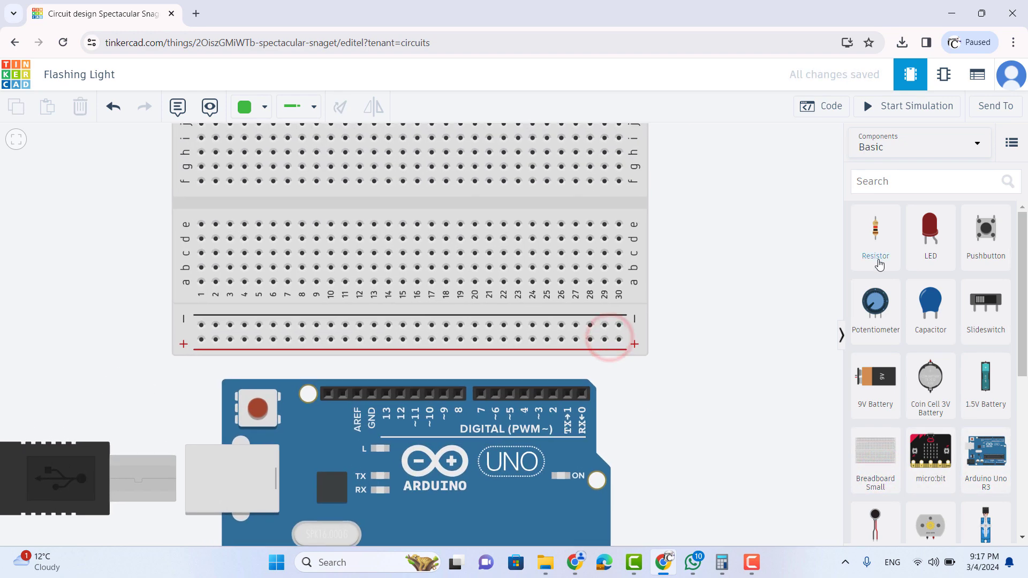
# Step: Place seven red LEDs side by side in breadboard row d, cathodes in odd columns 9 to 21 and anodes in columns 10 to 22
pyautogui.moveTo(917, 221); pyautogui.dragTo(322, 239)
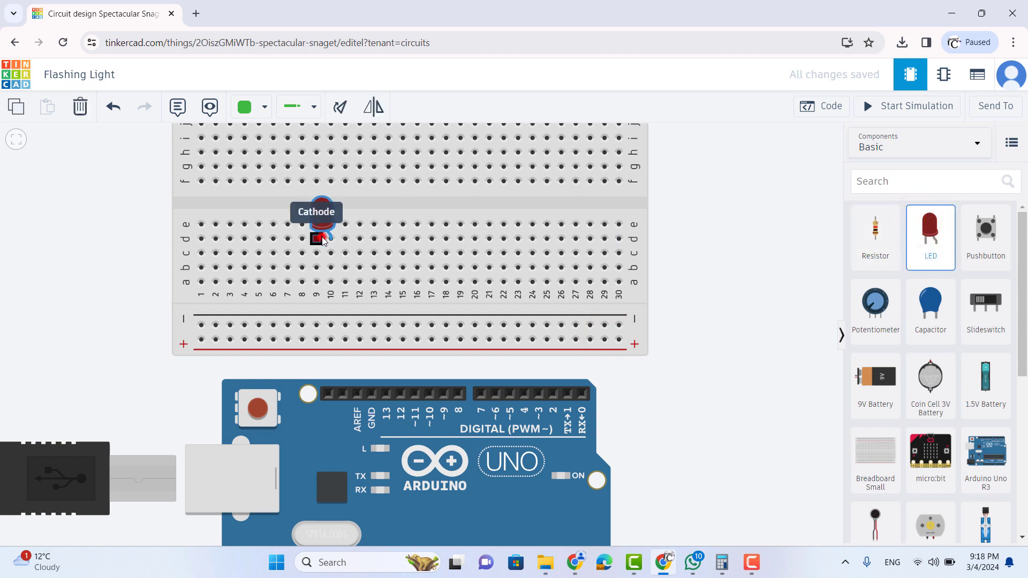
pyautogui.moveTo(935, 236); pyautogui.dragTo(355, 236)
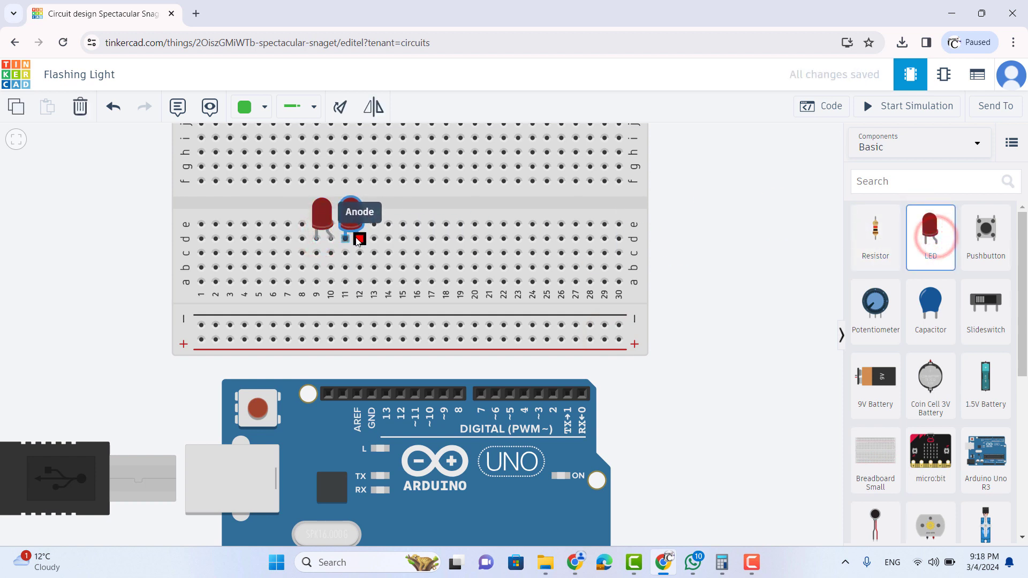
pyautogui.moveTo(931, 231); pyautogui.dragTo(621, 225)
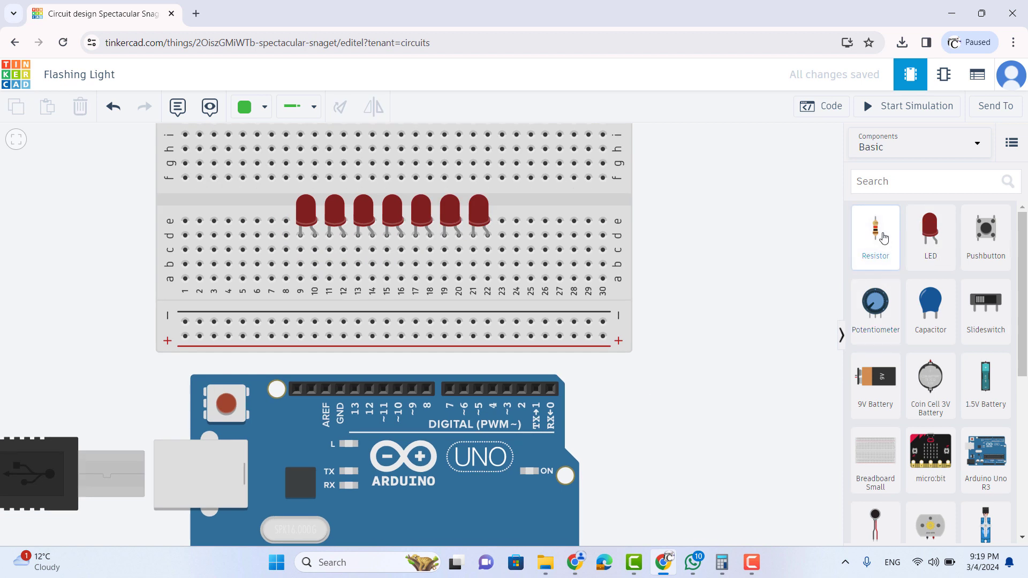
# Step: Place a resistor from column 9, row b, to the negative rail and set its resistance to 220 Ω
pyautogui.moveTo(884, 238); pyautogui.dragTo(301, 298)
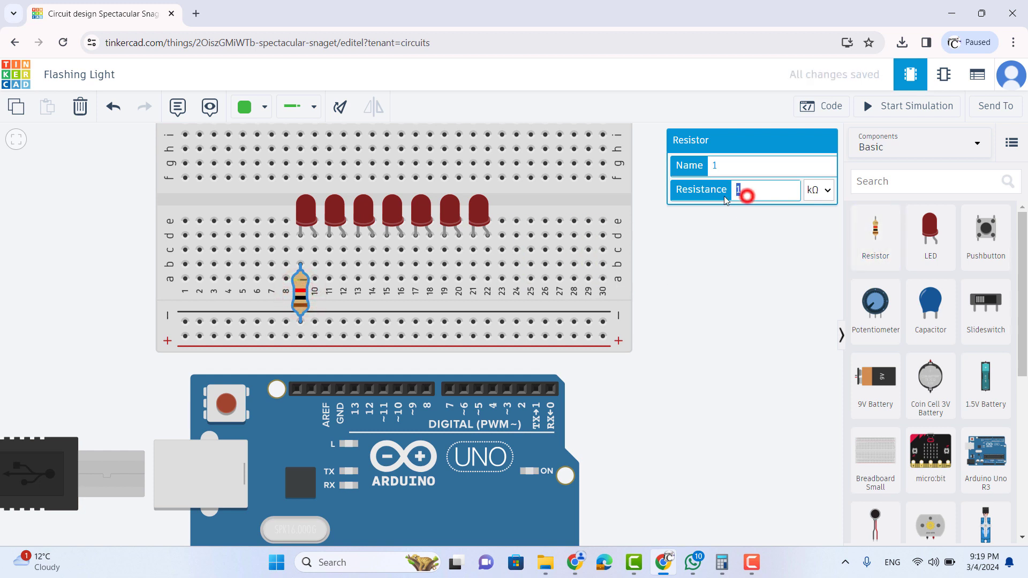
pyautogui.write('220')
pyautogui.click(829, 189)
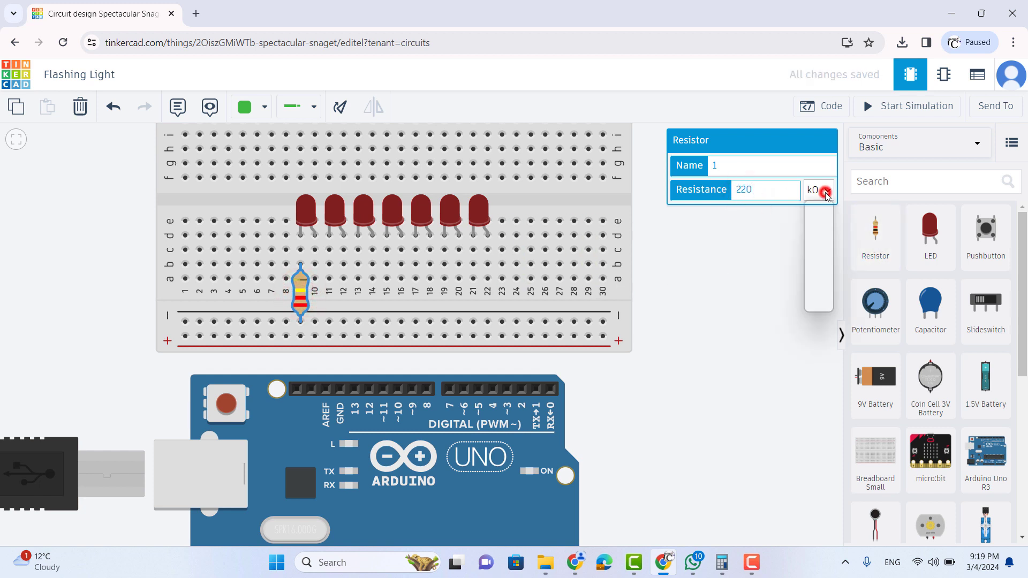
pyautogui.click(817, 259)
# Step: Copy the 220 Ω resistor and paste it below the other six LEDs, joining each cathode column to the negative rail
pyautogui.hotkey('ctrl', 'c')
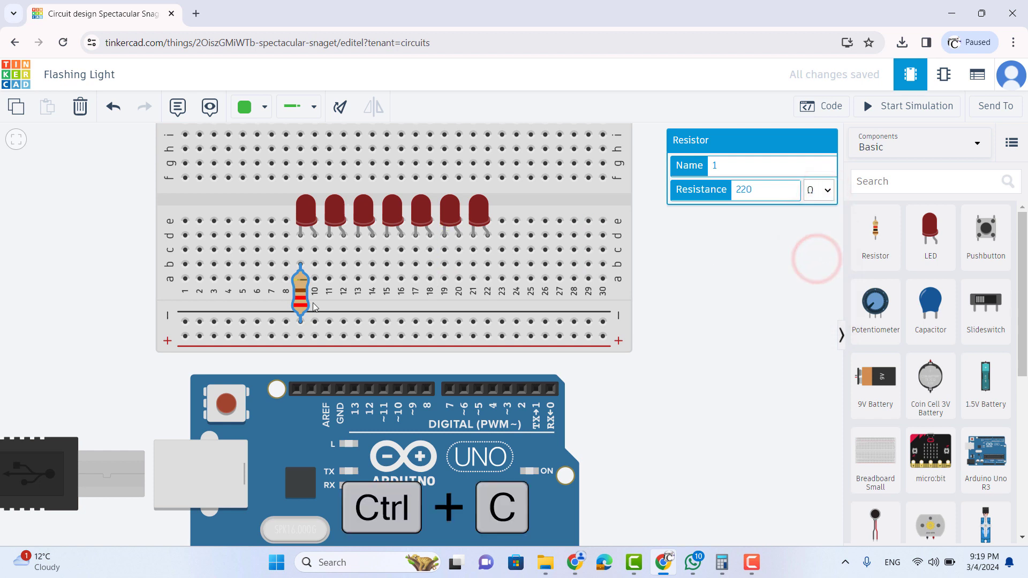
pyautogui.hotkey('ctrl', 'v')
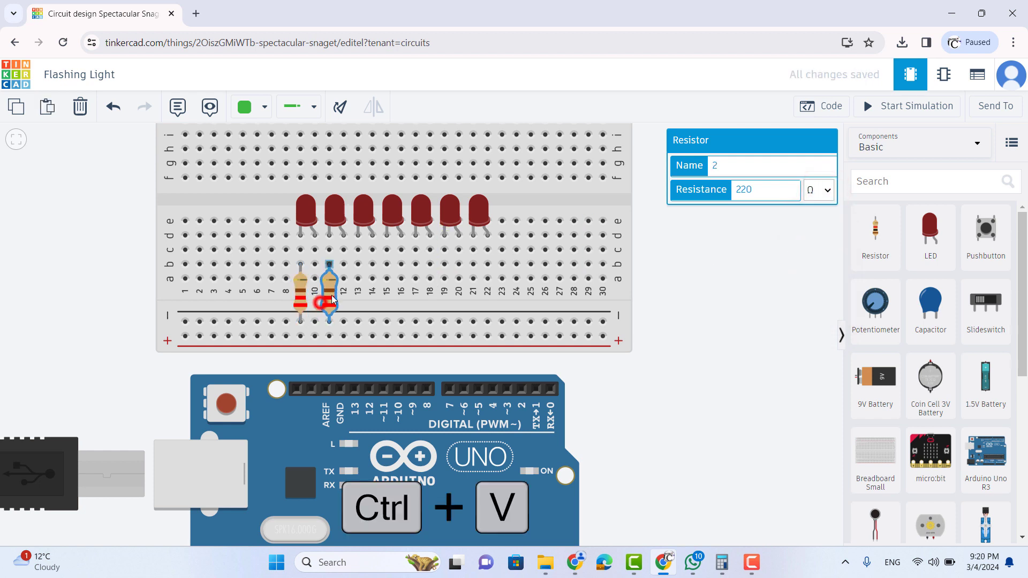
pyautogui.click(337, 305)
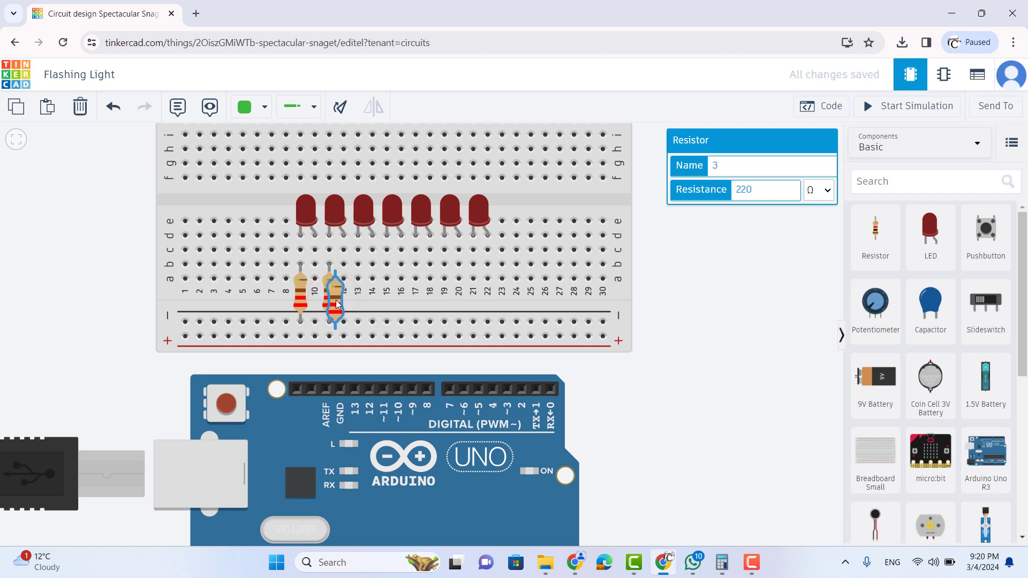
pyautogui.hotkey('ctrl', 'v')
pyautogui.click(357, 298)
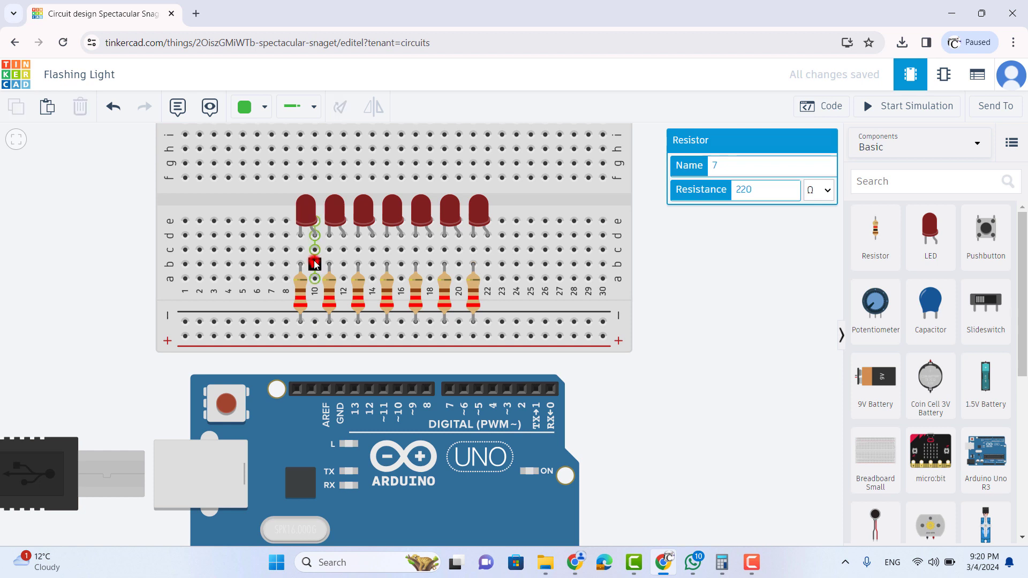
# Step: Wire breadboard columns 10 and 12 to Arduino pins 13 and 11, shifting the board so the pins line up with the columns
pyautogui.click(315, 265)
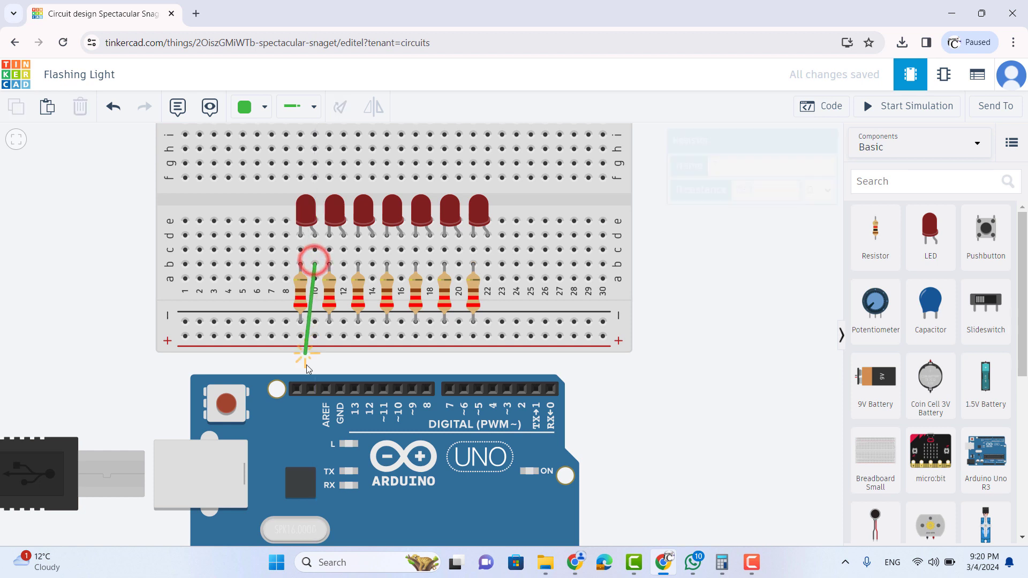
pyautogui.click(353, 392)
pyautogui.moveTo(385, 475); pyautogui.dragTo(345, 484)
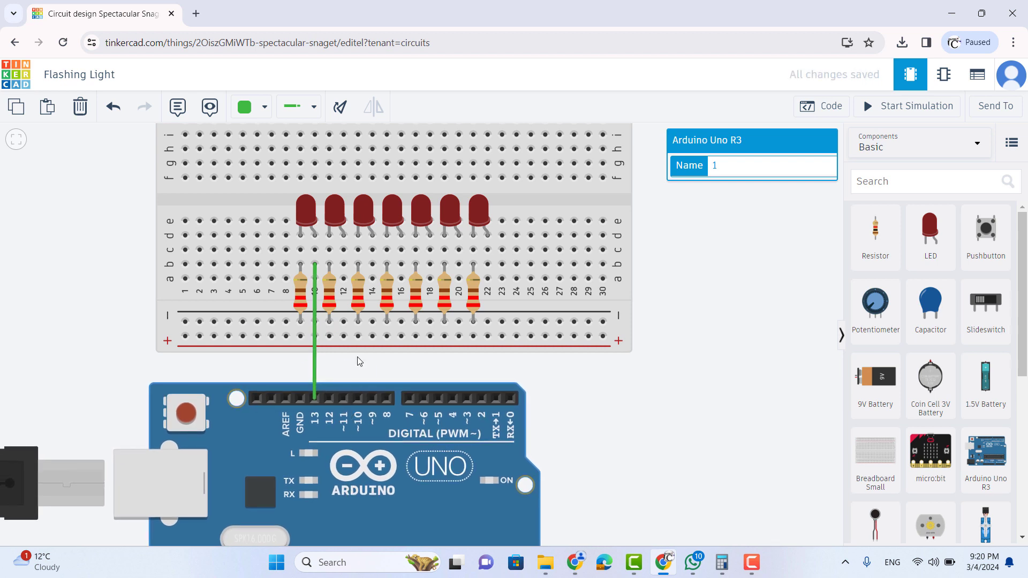
pyautogui.click(345, 264)
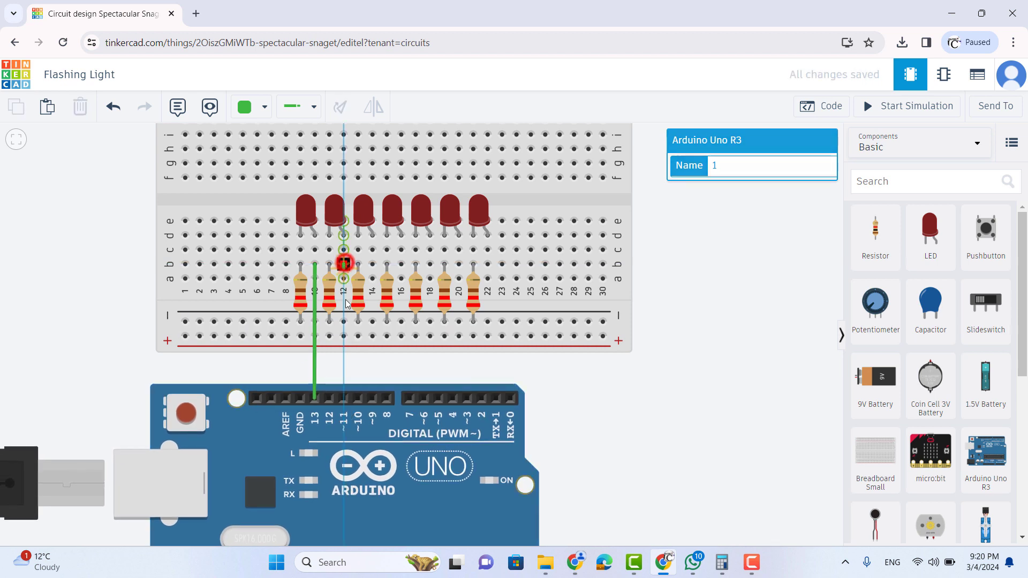
pyautogui.click(343, 398)
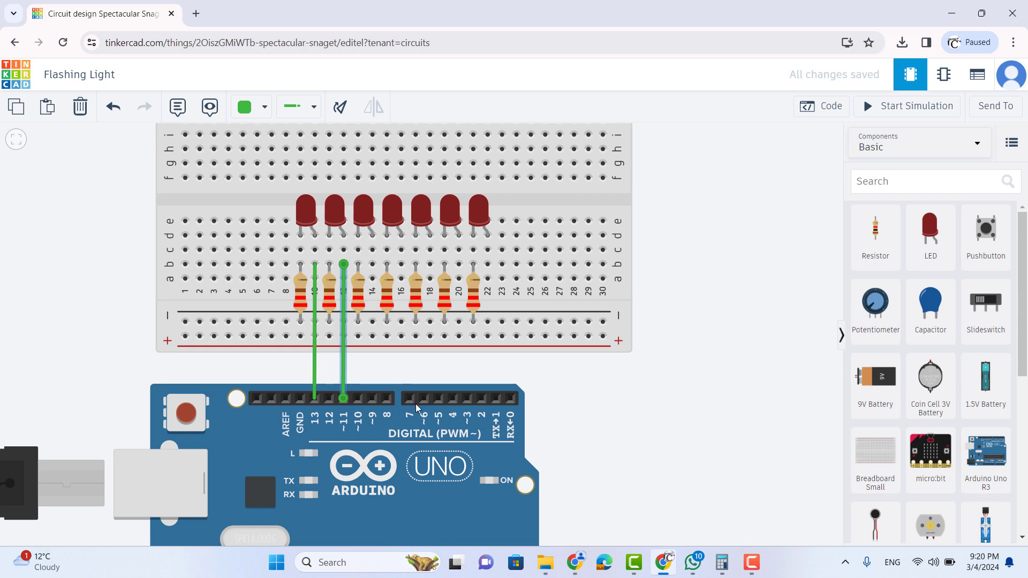
# Step: Wire the remaining LED anode columns 14, 16, 18, 20 and 22 to Arduino pins 9, 7, 5, 4 and 3
pyautogui.click(372, 263)
pyautogui.click(371, 399)
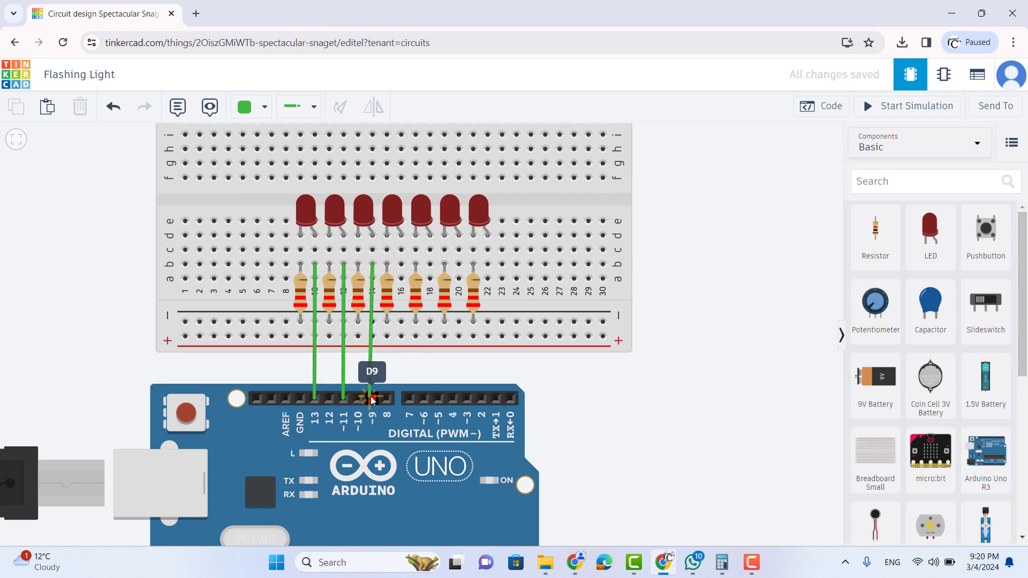
pyautogui.click(402, 264)
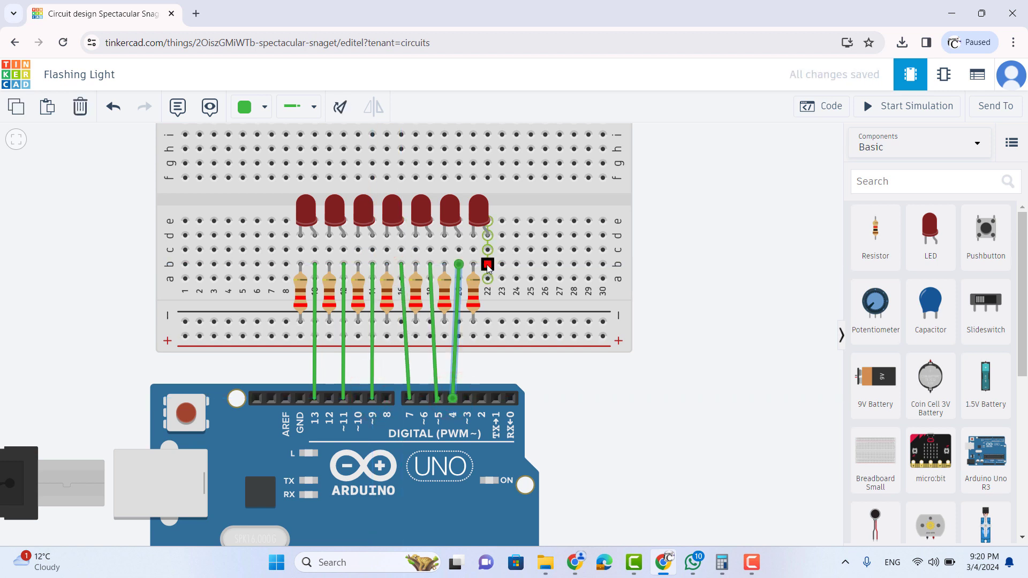
pyautogui.click(487, 265)
pyautogui.click(470, 397)
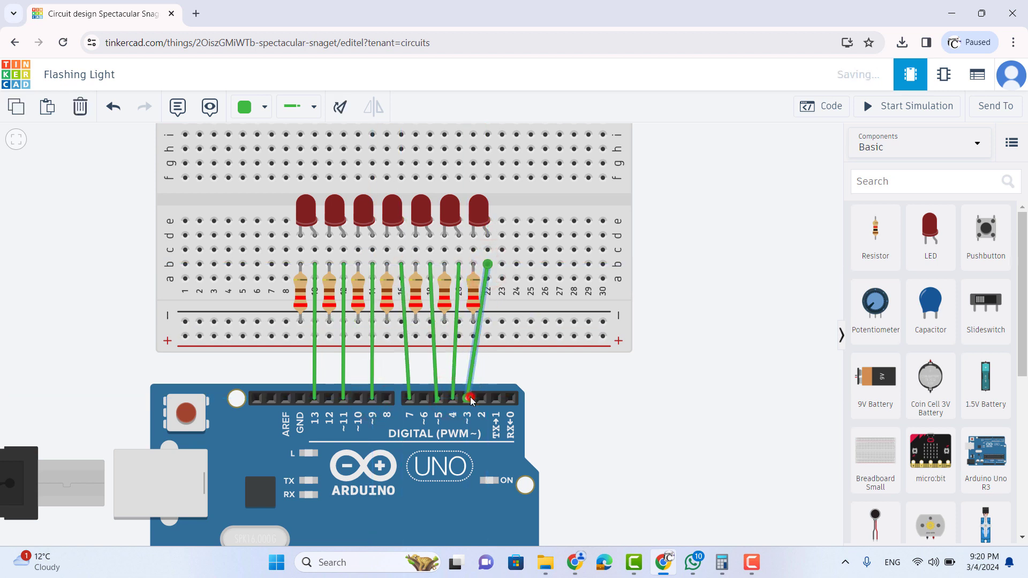
pyautogui.click(597, 415)
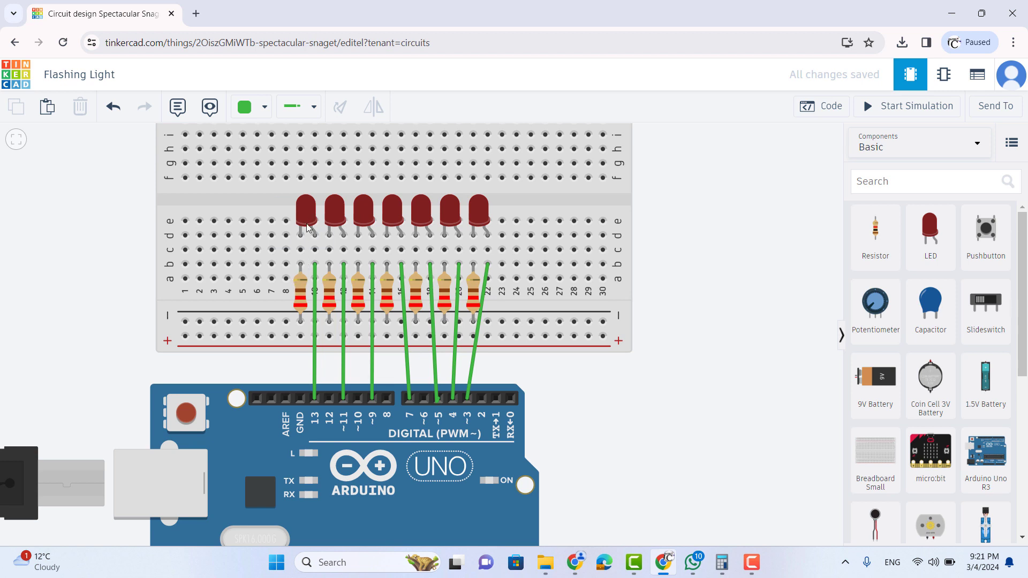
# Step: Route a wire with bends from the first hole of the breadboard's lower negative rail to the Arduino's GND pin
pyautogui.click(185, 322)
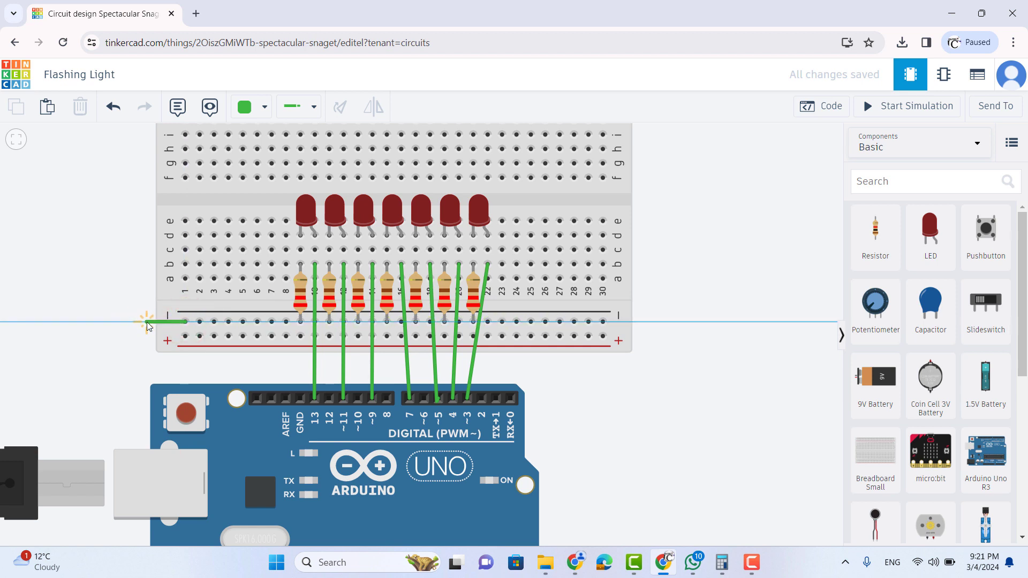
pyautogui.click(146, 323)
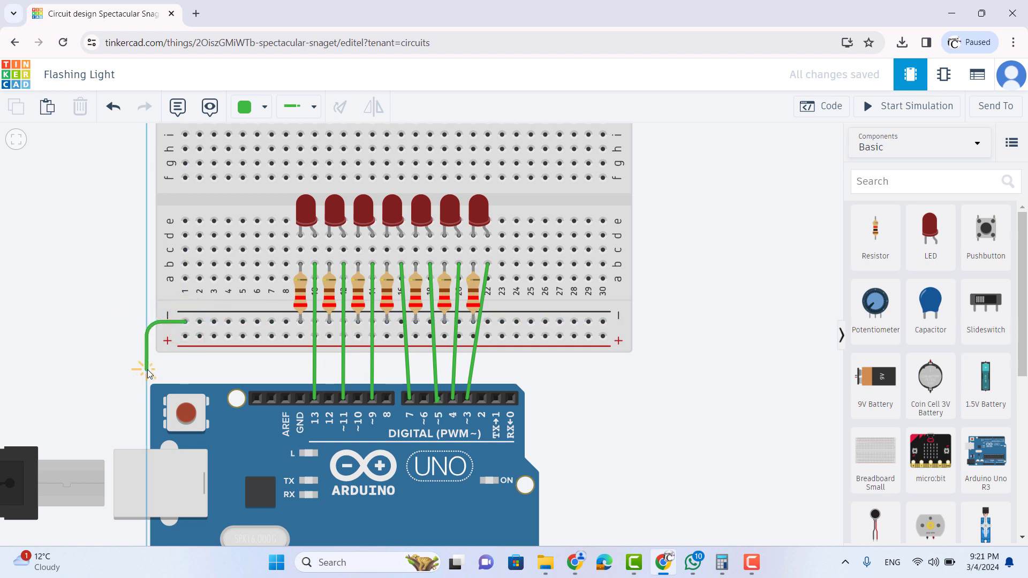
pyautogui.click(265, 371)
pyautogui.click(287, 396)
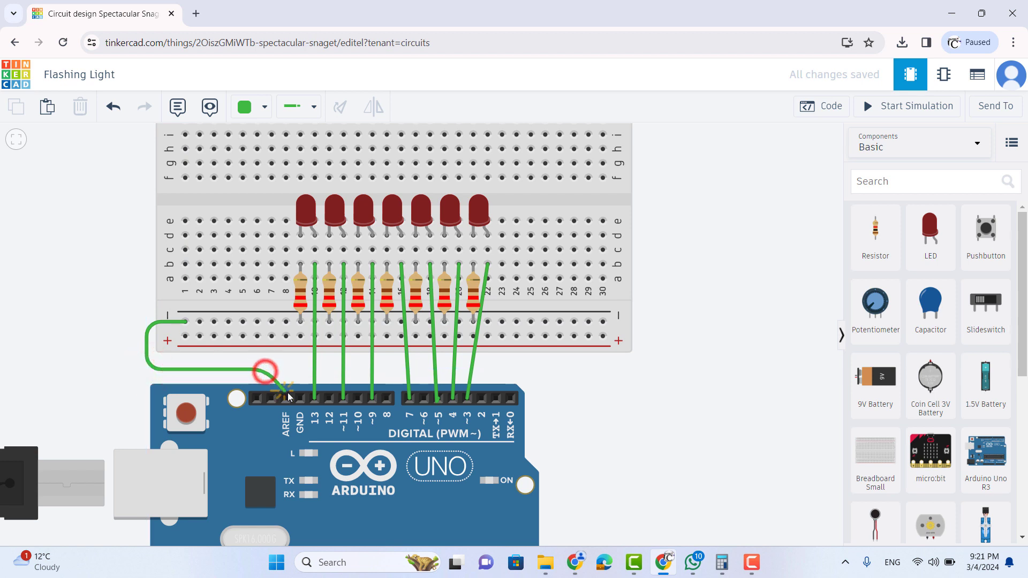
pyautogui.click(300, 398)
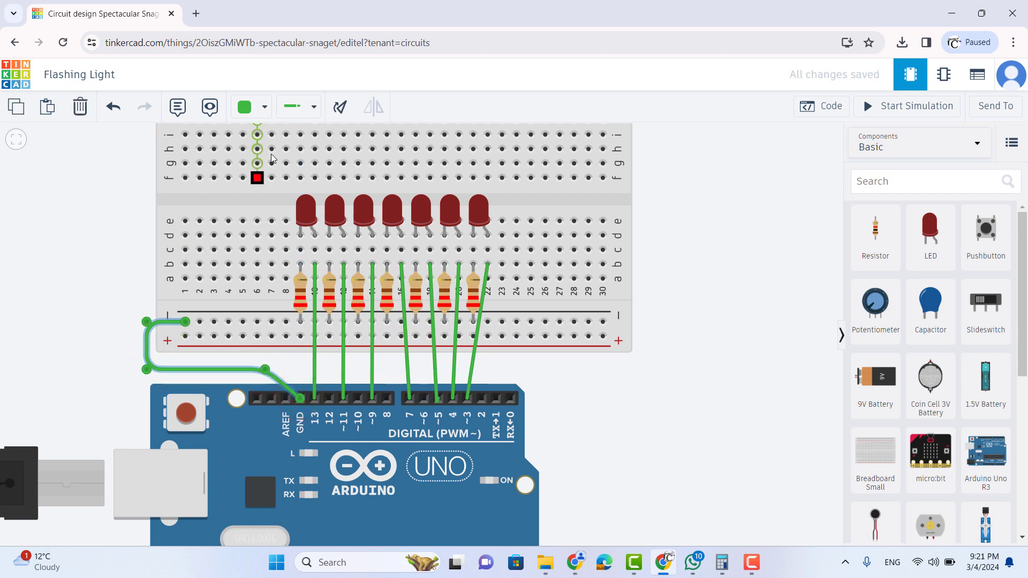
# Step: Change the ground wire's color to brown and deselect it
pyautogui.click(248, 106)
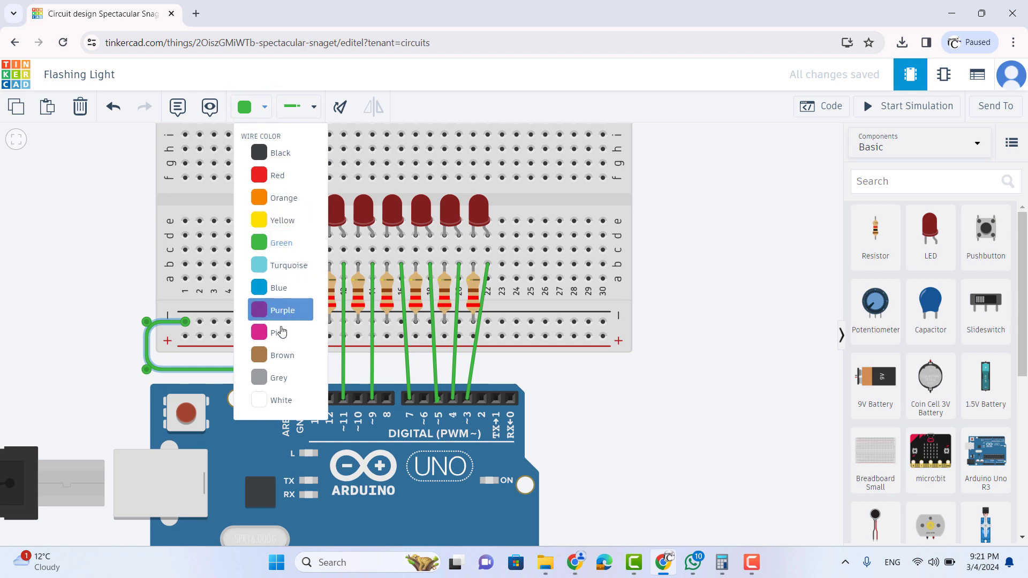
pyautogui.click(279, 351)
pyautogui.click(671, 395)
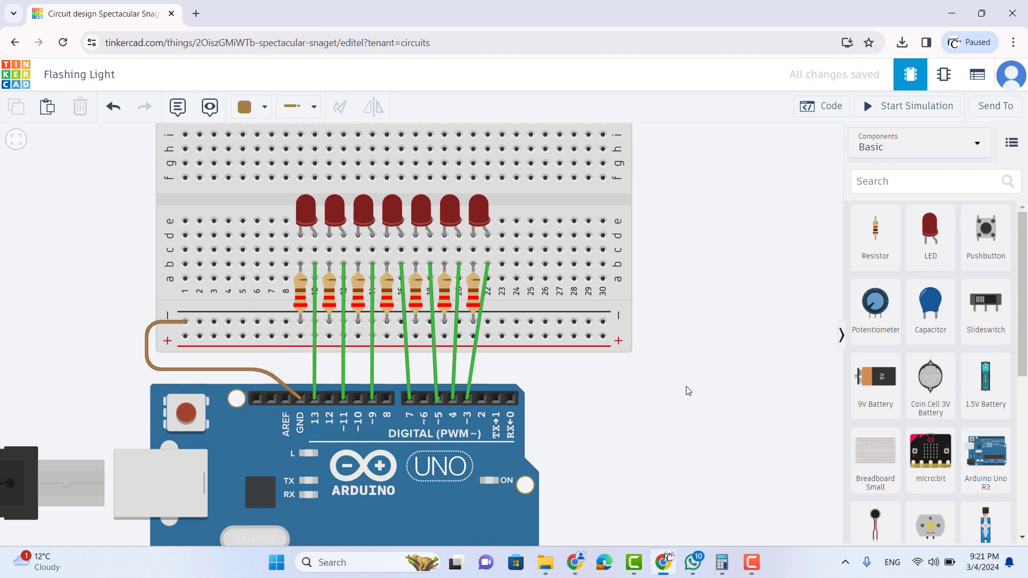
pyautogui.click(700, 379)
# Step: Run the simulation of the seven-LED circuit and stop it
pyautogui.scroll(3, 691, 389)
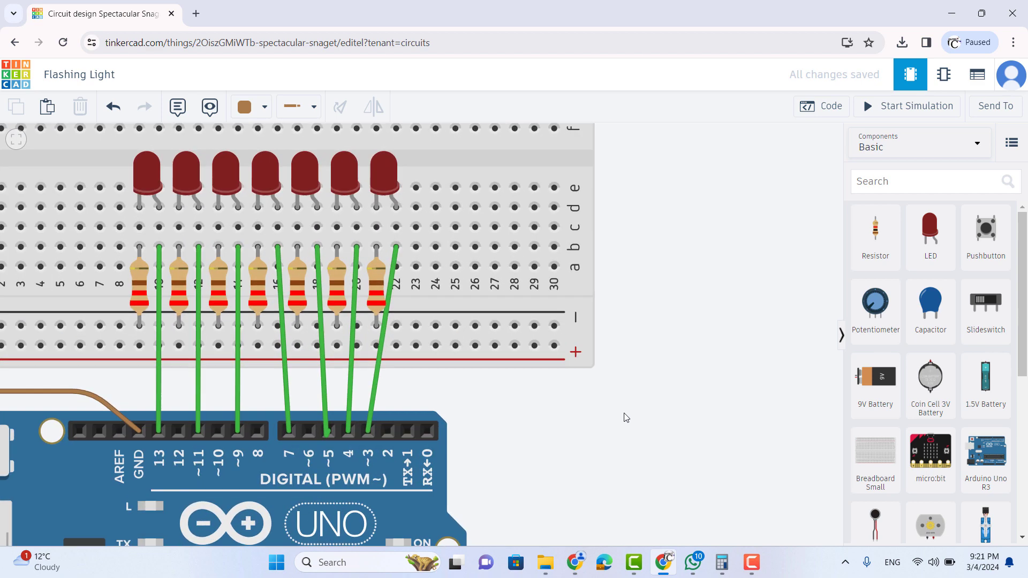
pyautogui.moveTo(626, 415); pyautogui.dragTo(715, 463)
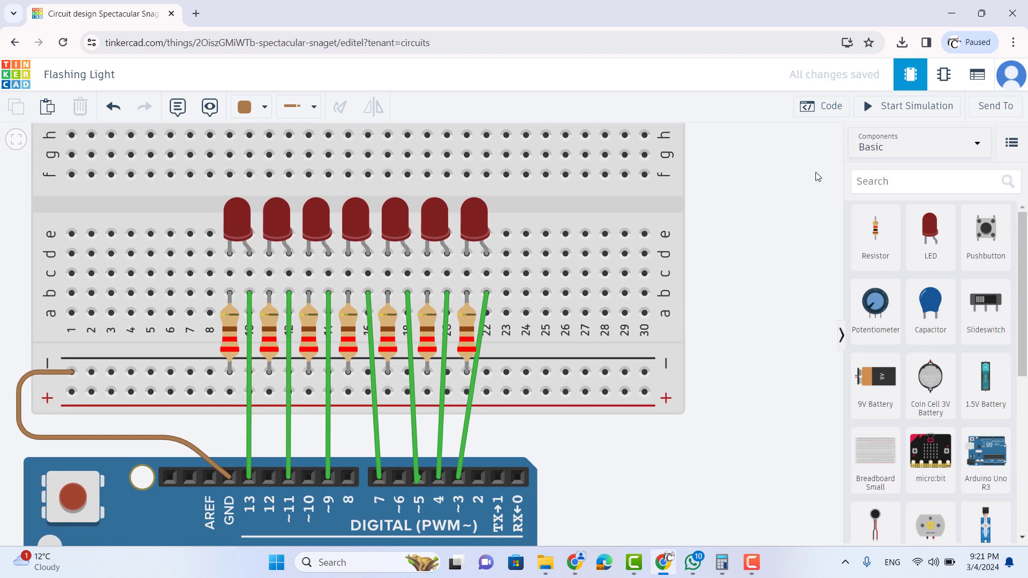
pyautogui.click(887, 110)
pyautogui.click(889, 110)
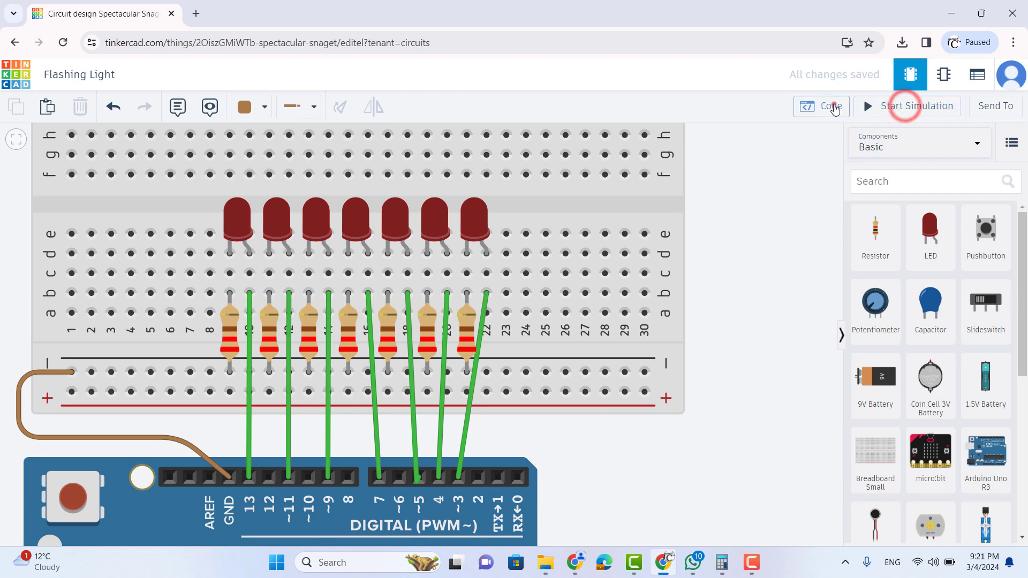
# Step: Open the Arduino's code editor and switch it from blocks to text-only mode, accepting the loss of the blocks
pyautogui.click(833, 106)
pyautogui.click(749, 140)
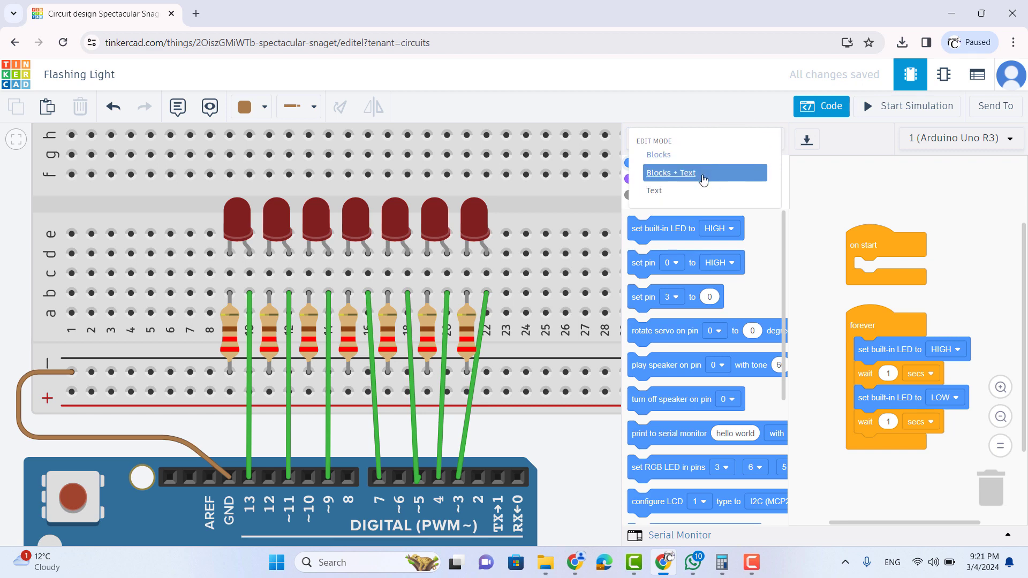
pyautogui.click(684, 192)
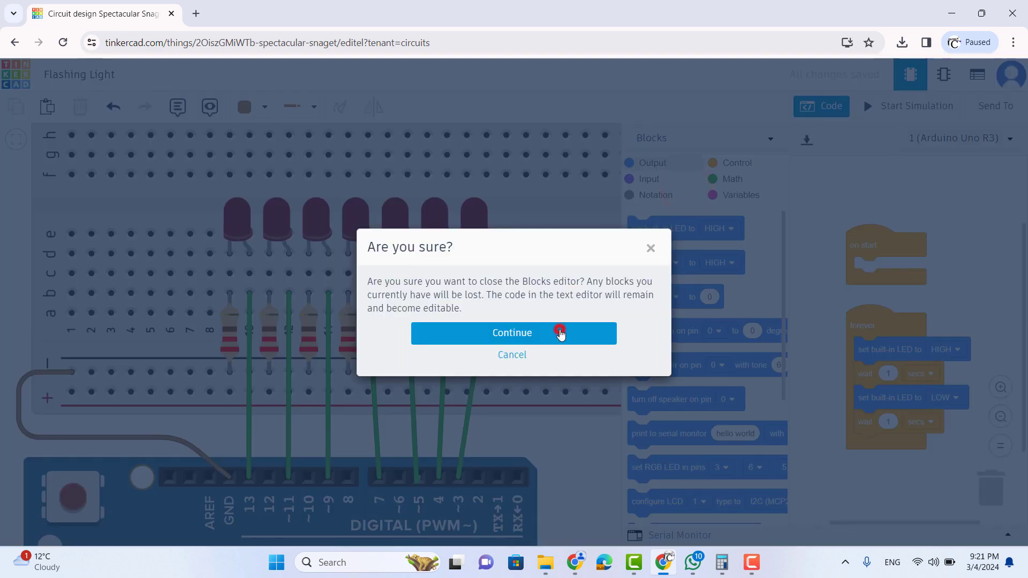
pyautogui.click(559, 331)
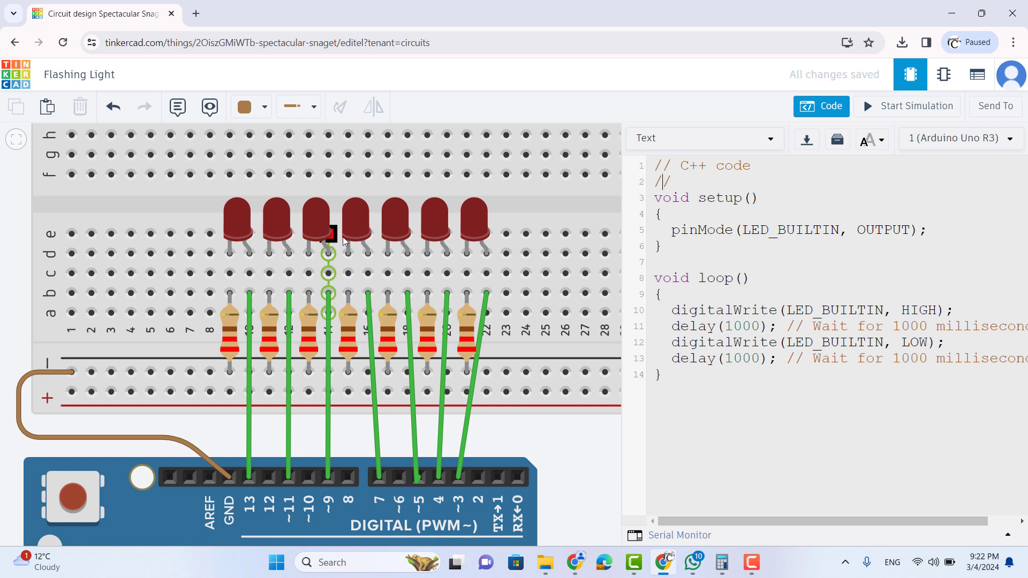
# Step: Replace the two comment lines at the start of the code with the declaration "int led_1=13;" followed by a blank line
pyautogui.click(680, 186)
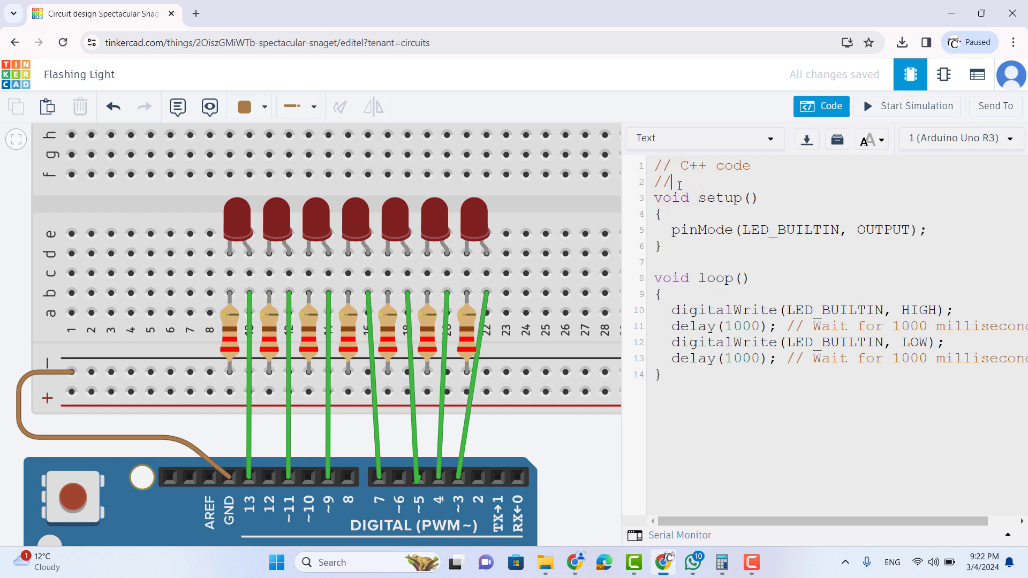
pyautogui.moveTo(671, 182); pyautogui.dragTo(651, 164)
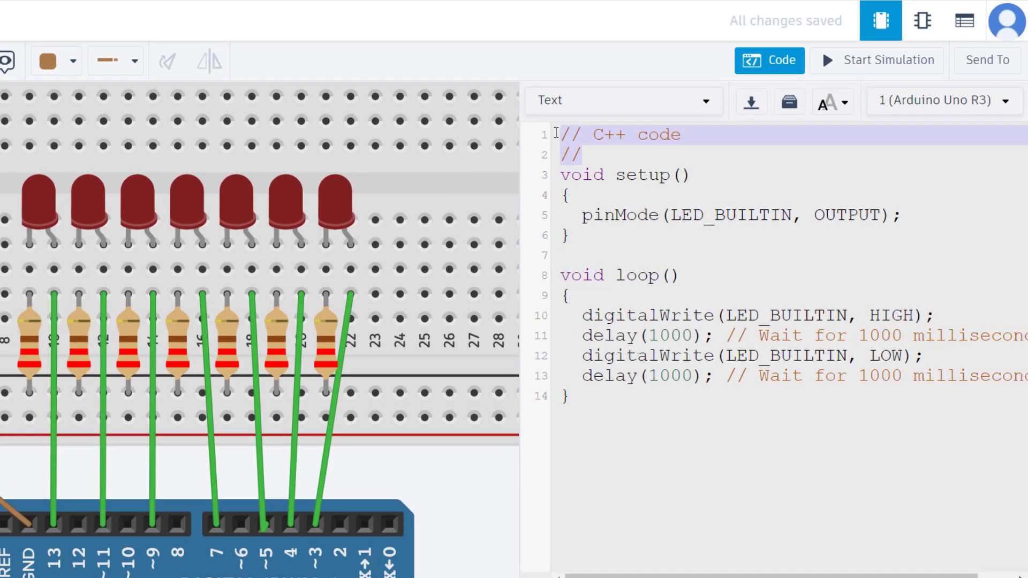
pyautogui.write('int led_1=13;')
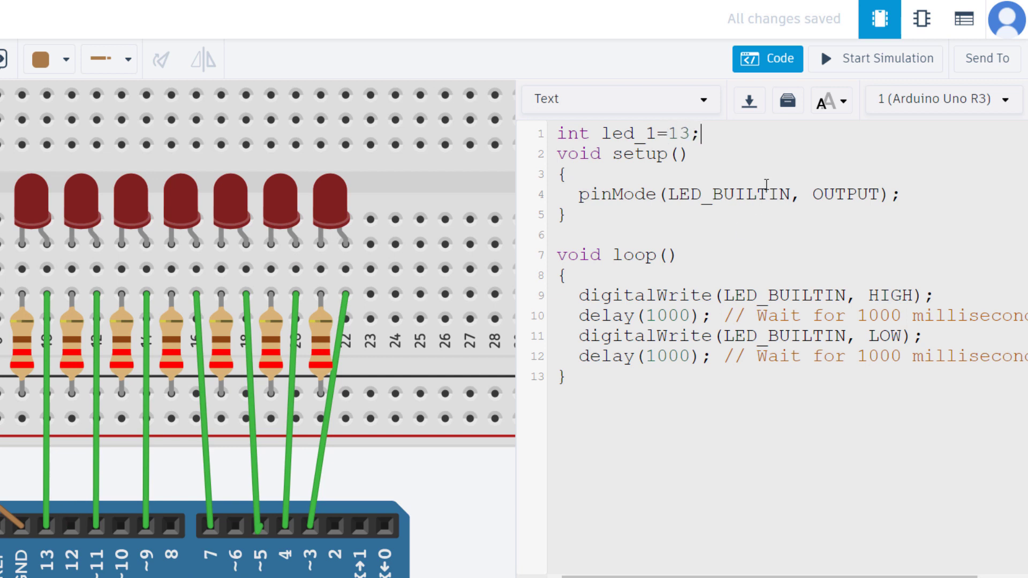
pyautogui.press('Return')
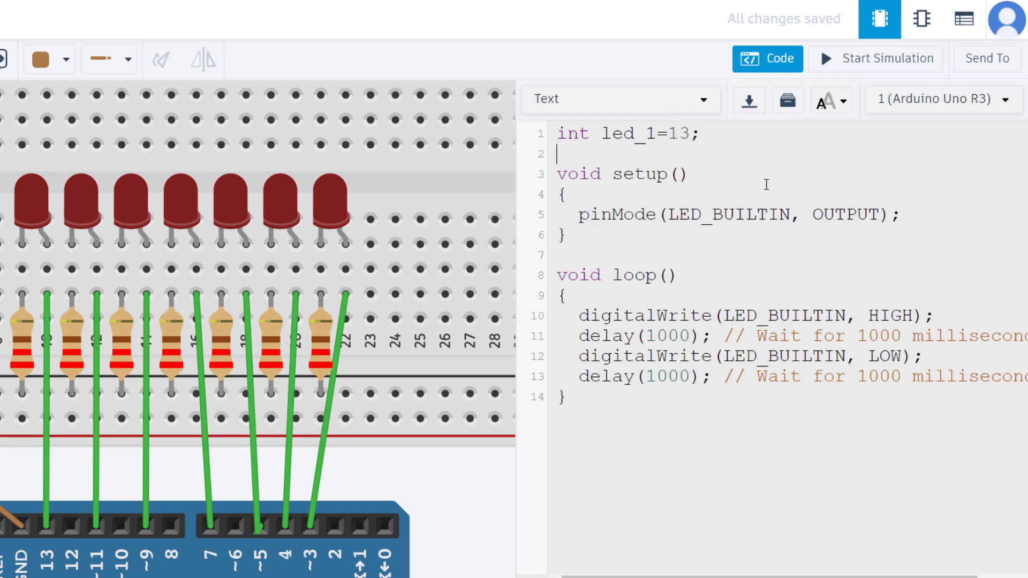
# Step: Duplicate the "int led_1=13;" line six times so that lines 1 to 7 hold the same declaration
pyautogui.moveTo(559, 136); pyautogui.dragTo(712, 133)
pyautogui.hotkey('ctrl', 'c')
pyautogui.click(701, 137)
pyautogui.press('Return')
pyautogui.hotkey('ctrl', 'v')
pyautogui.press('Return')
pyautogui.hotkey('ctrl', 'v')
pyautogui.press('Return')
pyautogui.hotkey('ctrl', 'v')
pyautogui.press('Return')
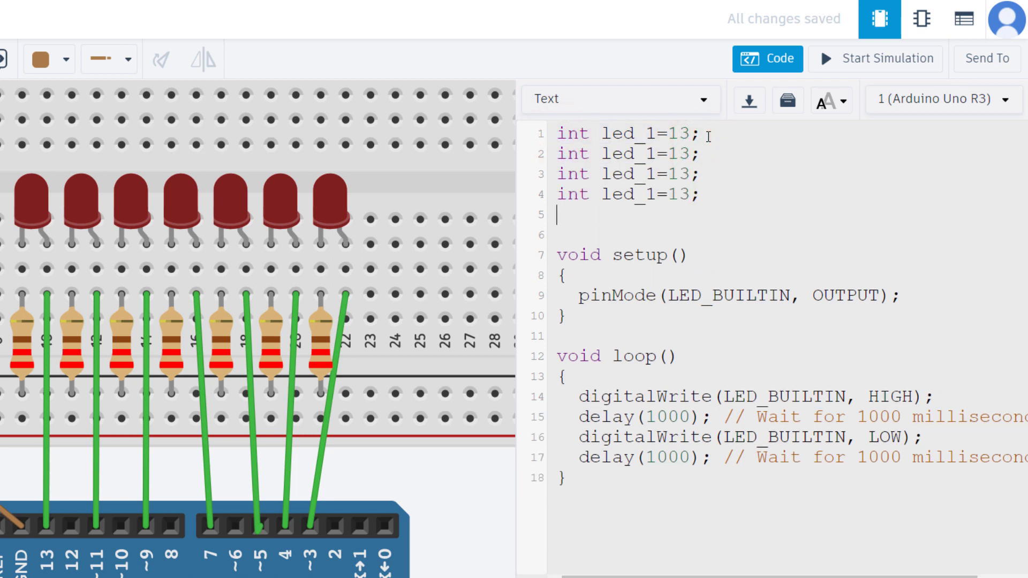
pyautogui.hotkey('ctrl', 'v')
pyautogui.press('Return')
pyautogui.hotkey('ctrl', 'v')
pyautogui.press('Return')
pyautogui.hotkey('ctrl', 'v')
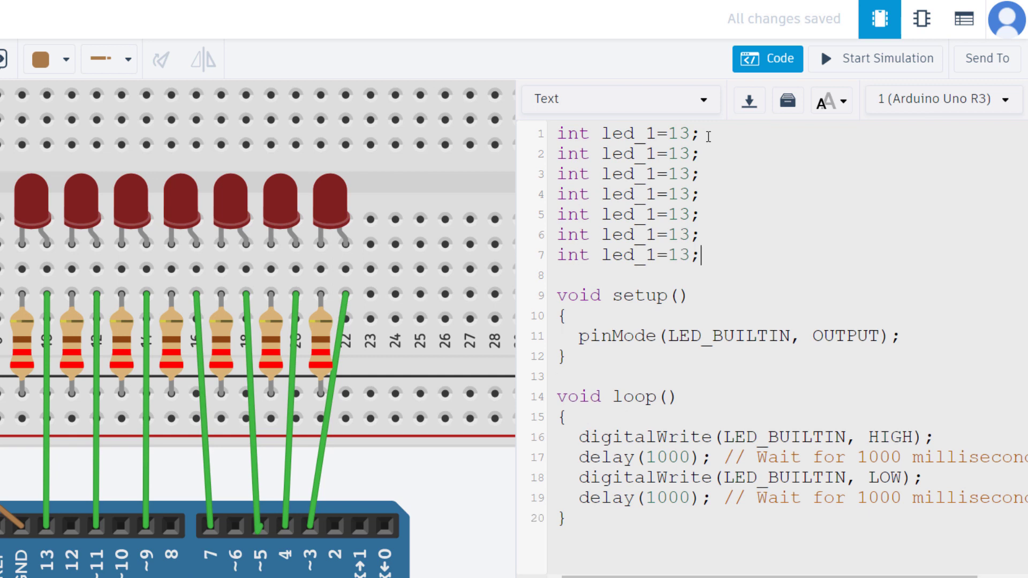
# Step: Rename the variables in the six copied declarations on lines 2 to 7 as led_2 through led_7
pyautogui.click(653, 154)
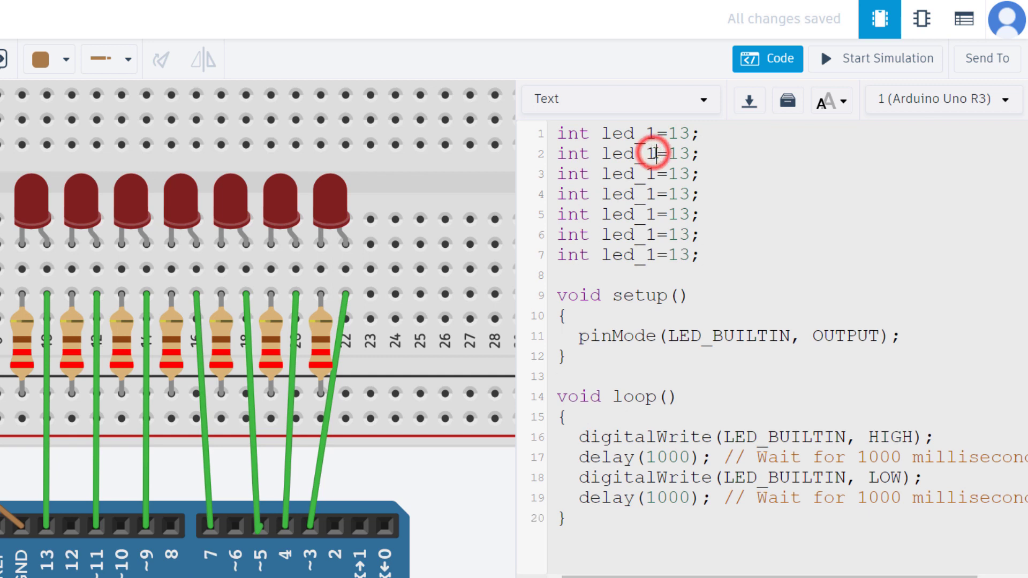
pyautogui.press('BackSpace')
pyautogui.write('2')
pyautogui.press('Down')
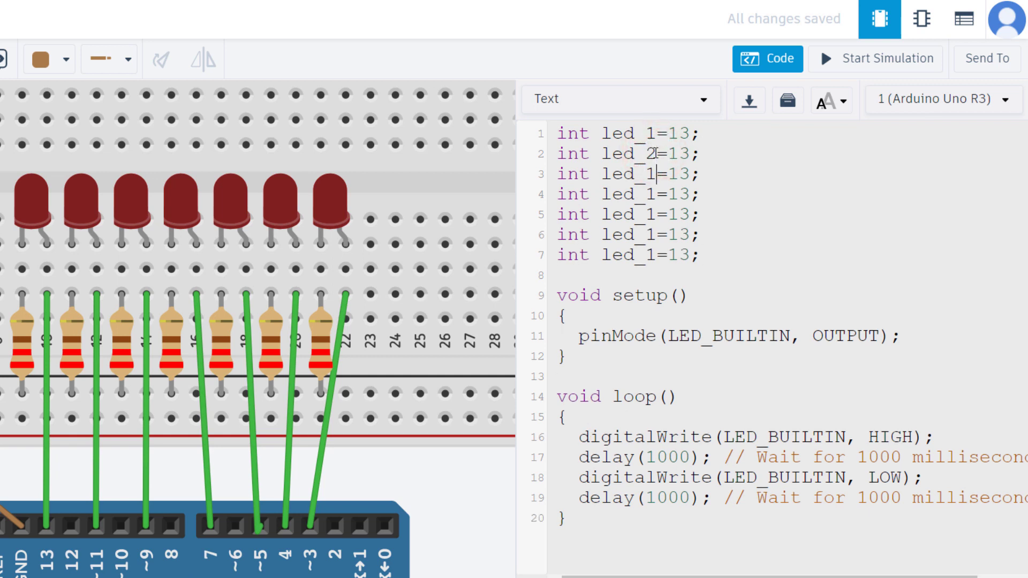
pyautogui.press('BackSpace')
pyautogui.write('2')
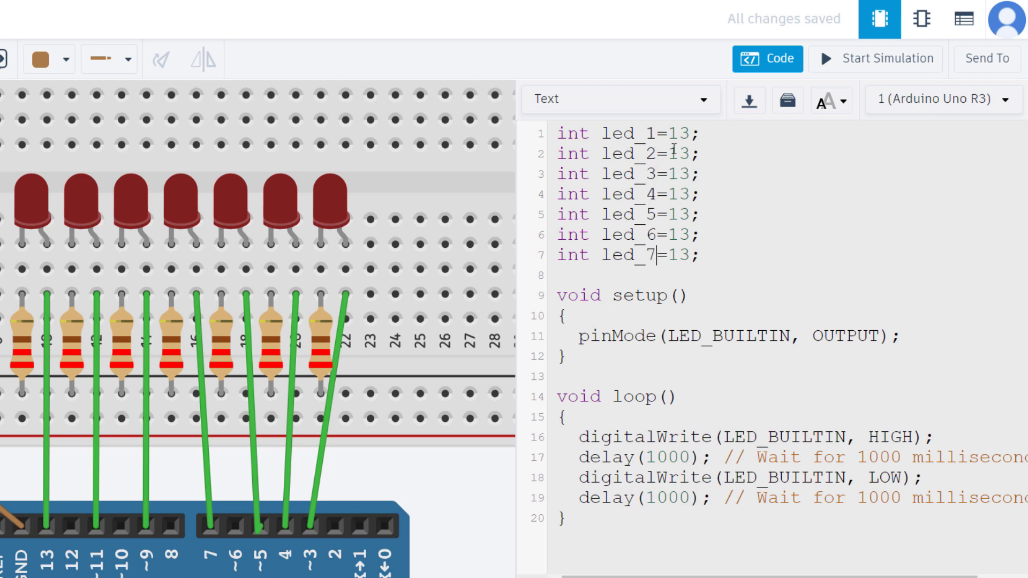
# Step: Set the pin numbers of led_2, led_3 and led_4 to 11, 9 and 7
pyautogui.click(689, 154)
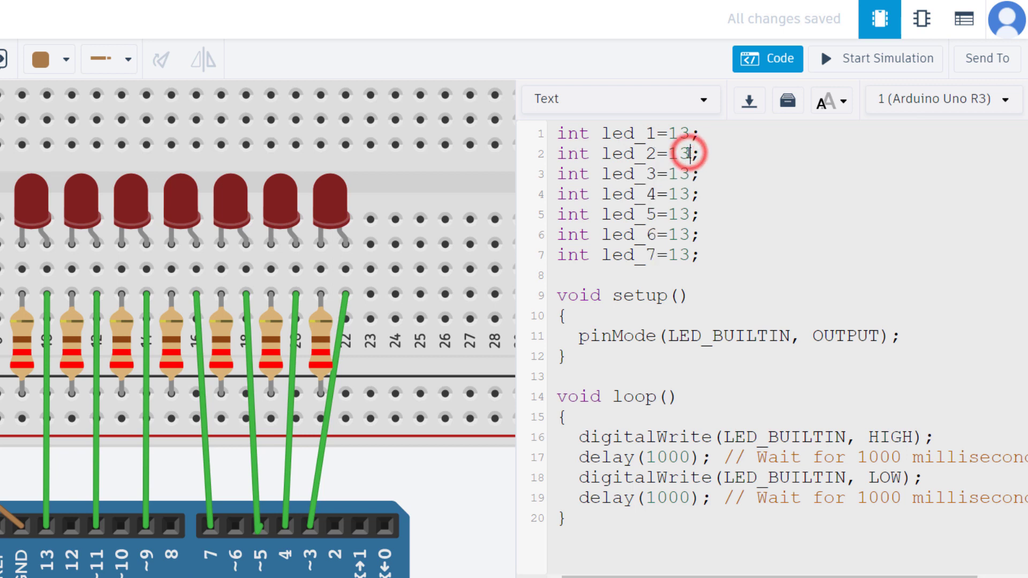
pyautogui.press('BackSpace')
pyautogui.write('1')
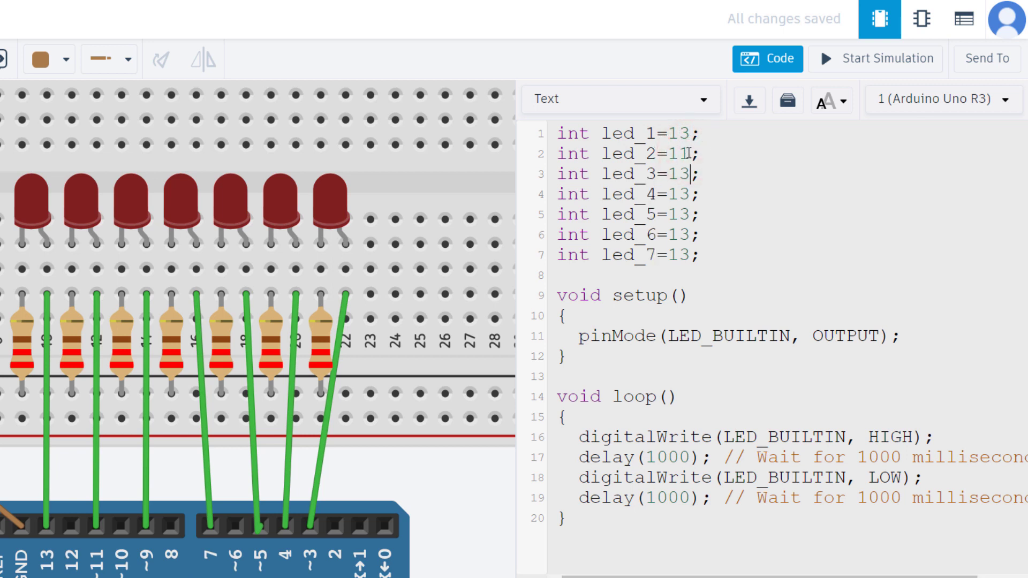
pyautogui.press('BackSpace')
pyautogui.press('BackSpace')
pyautogui.write('9')
pyautogui.press('Down')
pyautogui.press('Delete')
pyautogui.press('BackSpace')
pyautogui.write('7')
pyautogui.press('Down')
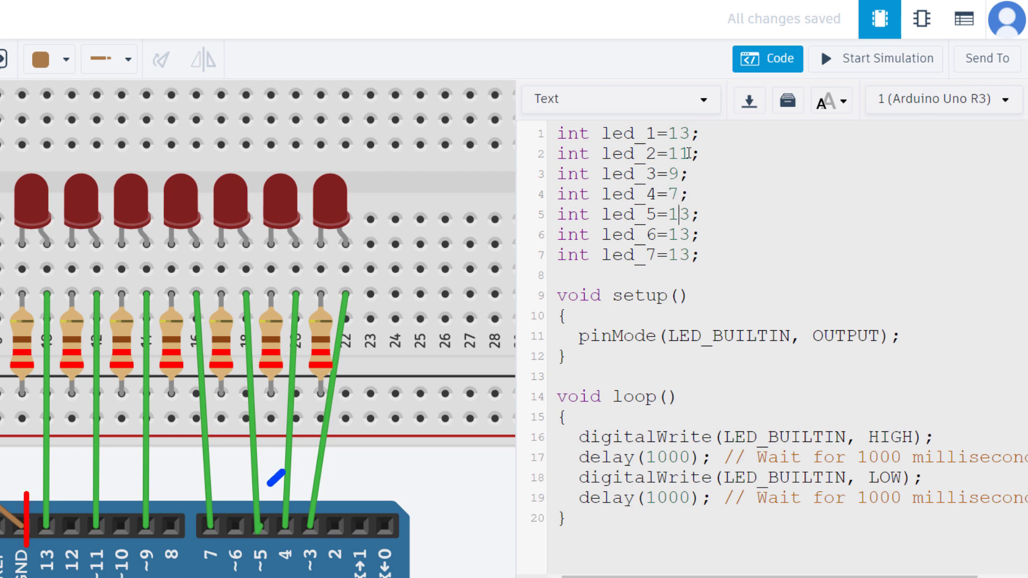
# Step: Set the pin numbers of led_5, led_6 and led_7 to 5, 4 and 3
pyautogui.press('Delete')
pyautogui.press('BackSpace')
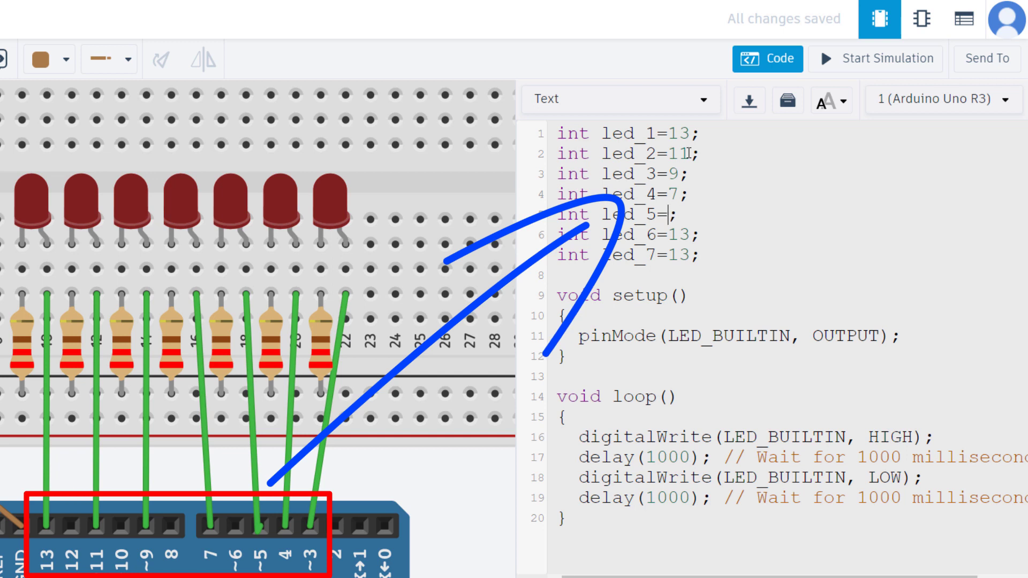
pyautogui.write('5')
pyautogui.press('BackSpace')
pyautogui.press('BackSpace')
pyautogui.write('4')
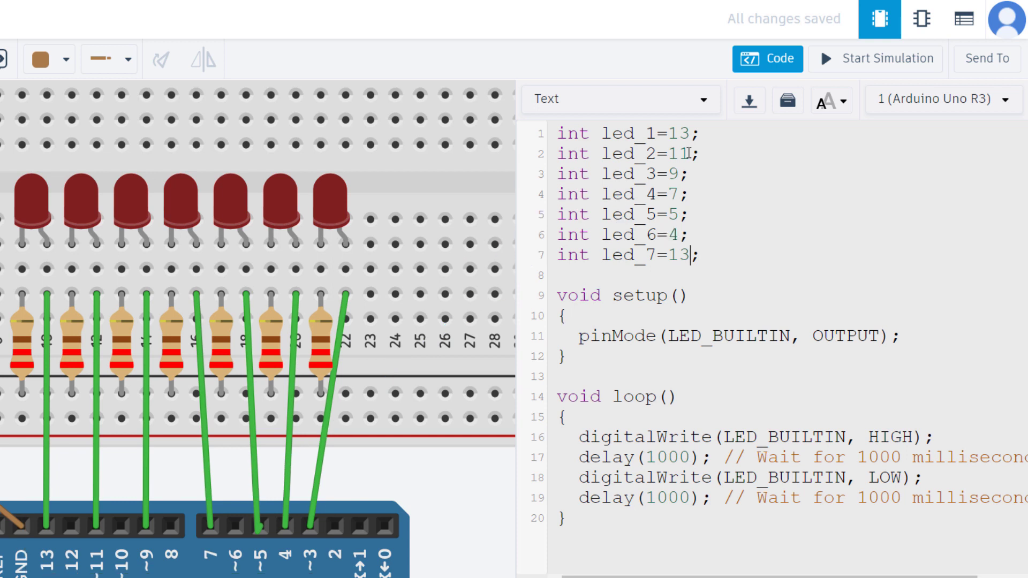
pyautogui.press('BackSpace')
pyautogui.press('BackSpace')
pyautogui.write('3')
pyautogui.click(536, 214)
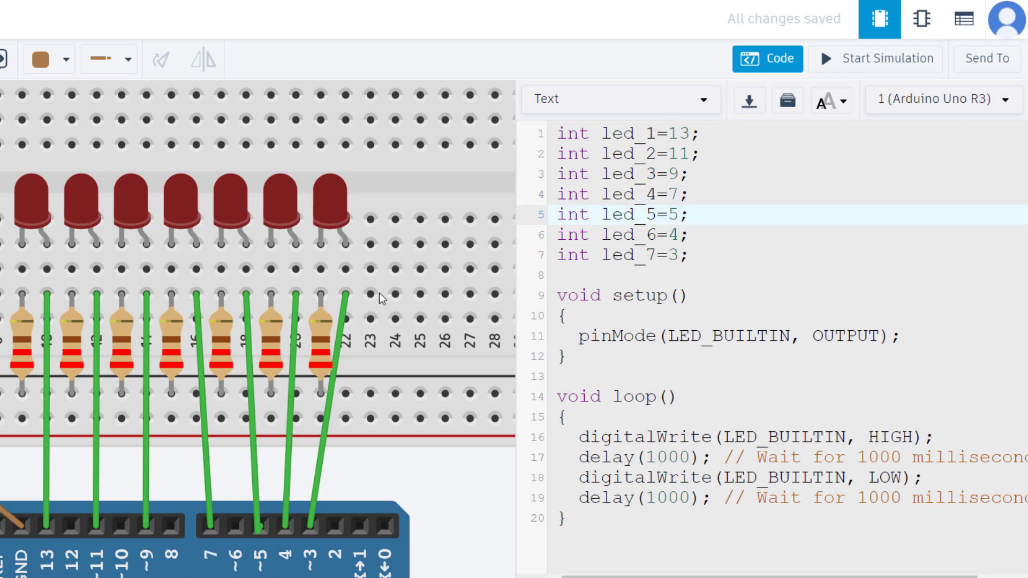